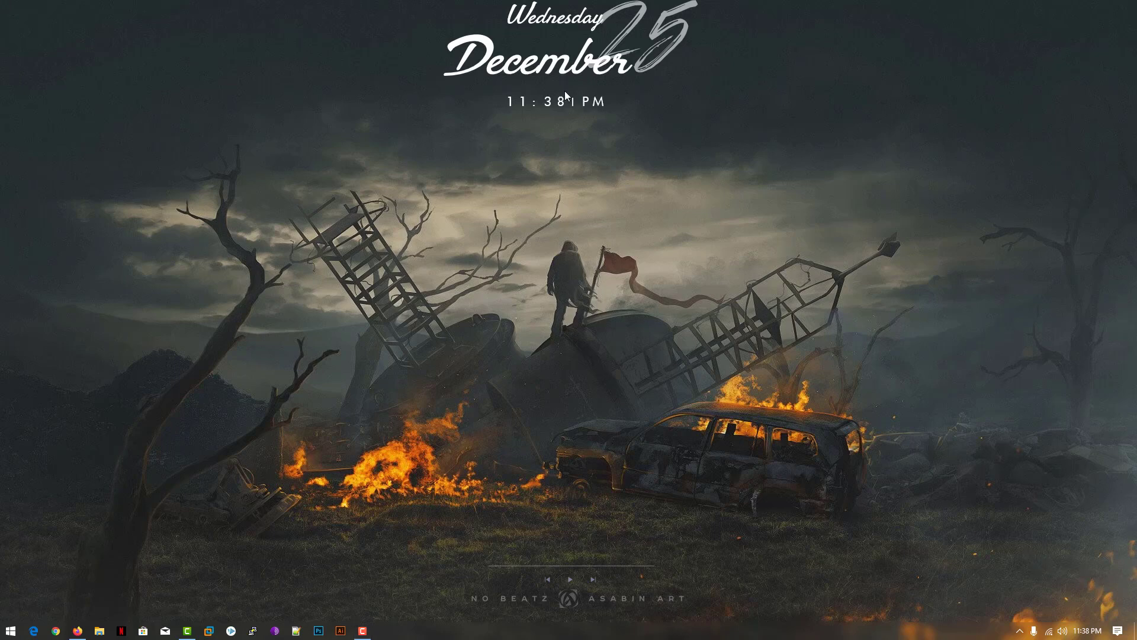
Bring up the Kali Linux downloads page and review the 2019.4 image table.
left_click(78, 632)
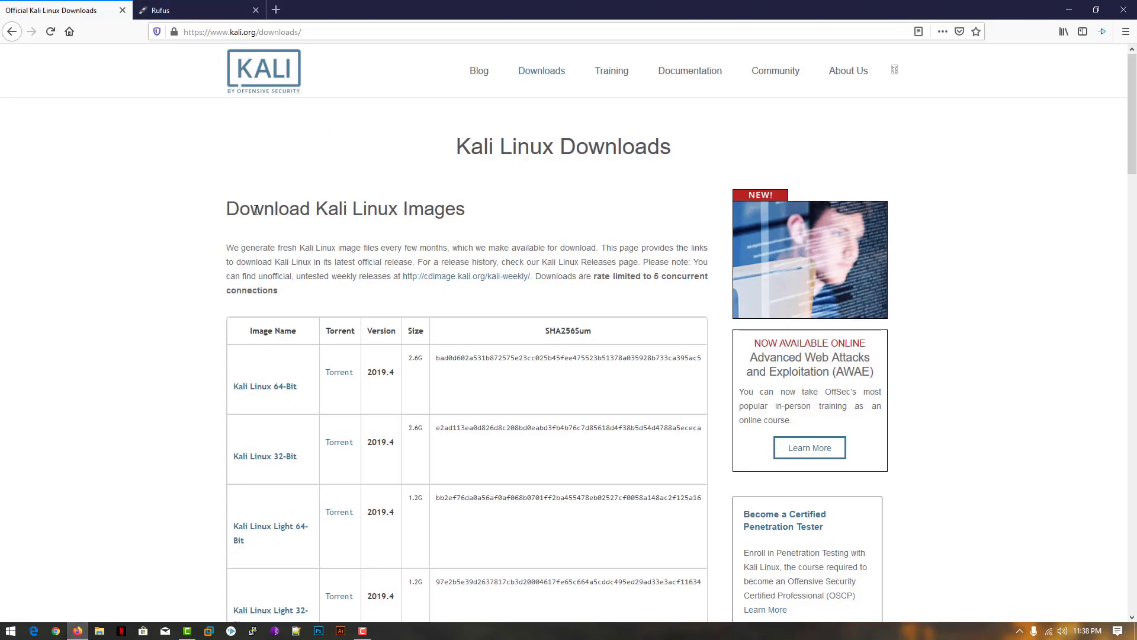
left_click_drag(227, 208, 472, 209)
left_click(484, 212)
scroll(469, 247, "down", 2)
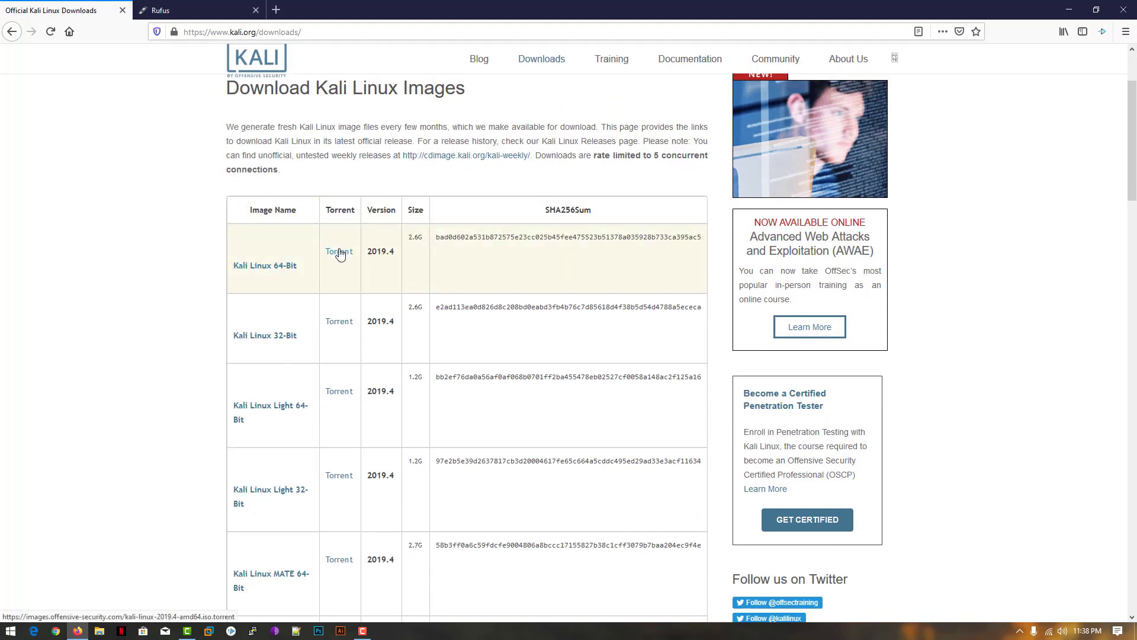
scroll(267, 276, "down", 2)
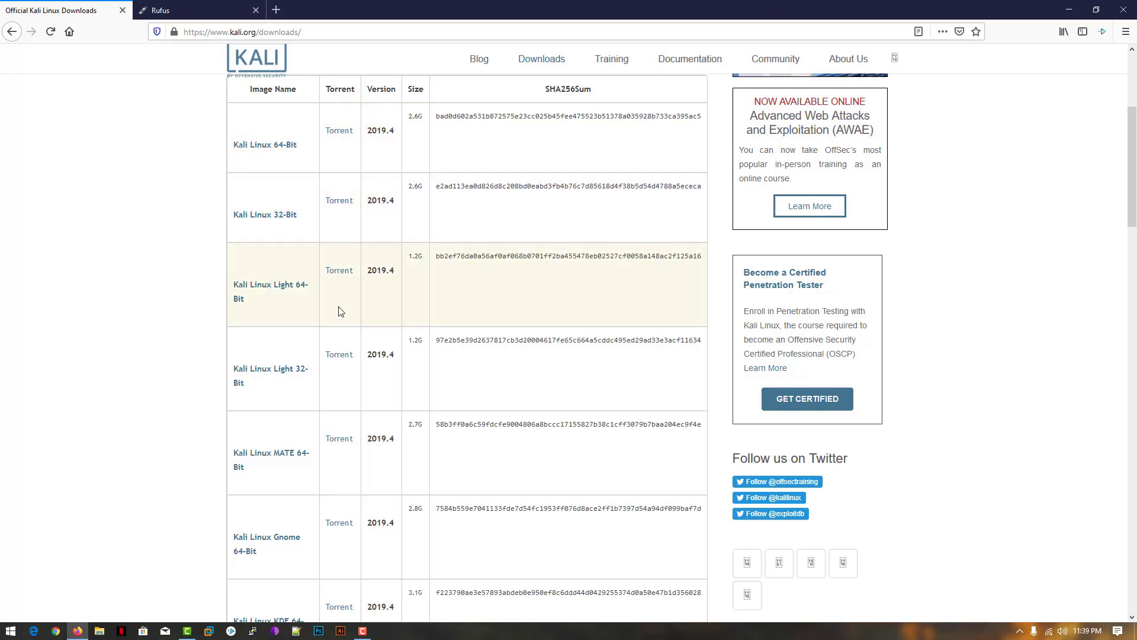
scroll(265, 296, "down", 2)
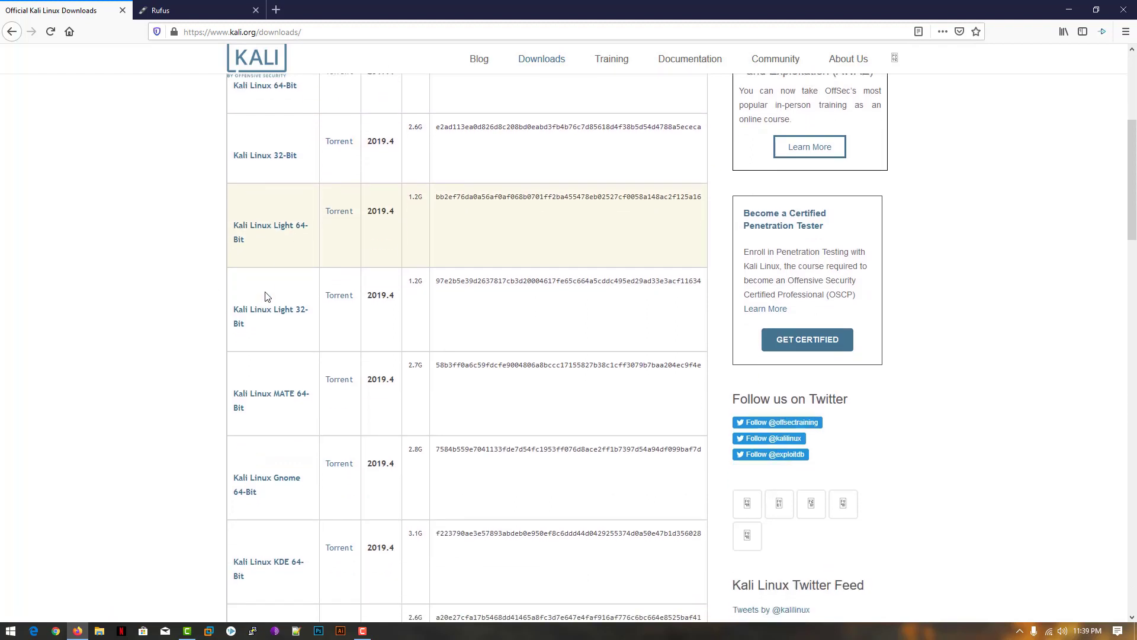
scroll(264, 285, "down", 2)
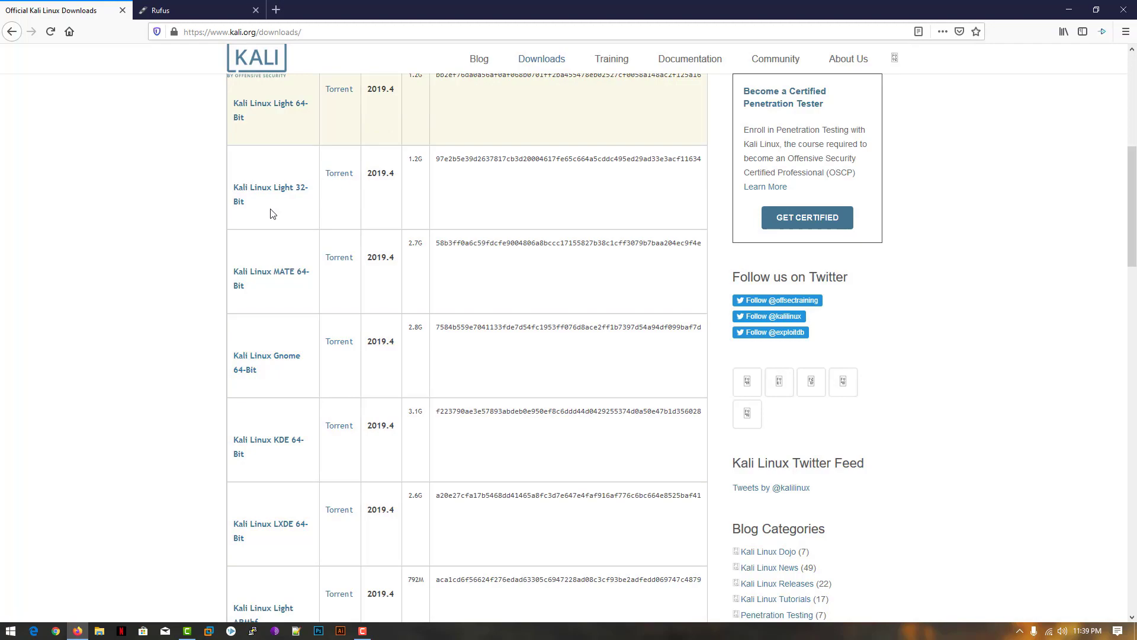
scroll(281, 498, "down", 3)
scroll(331, 308, "down", 2)
scroll(331, 308, "up", 5)
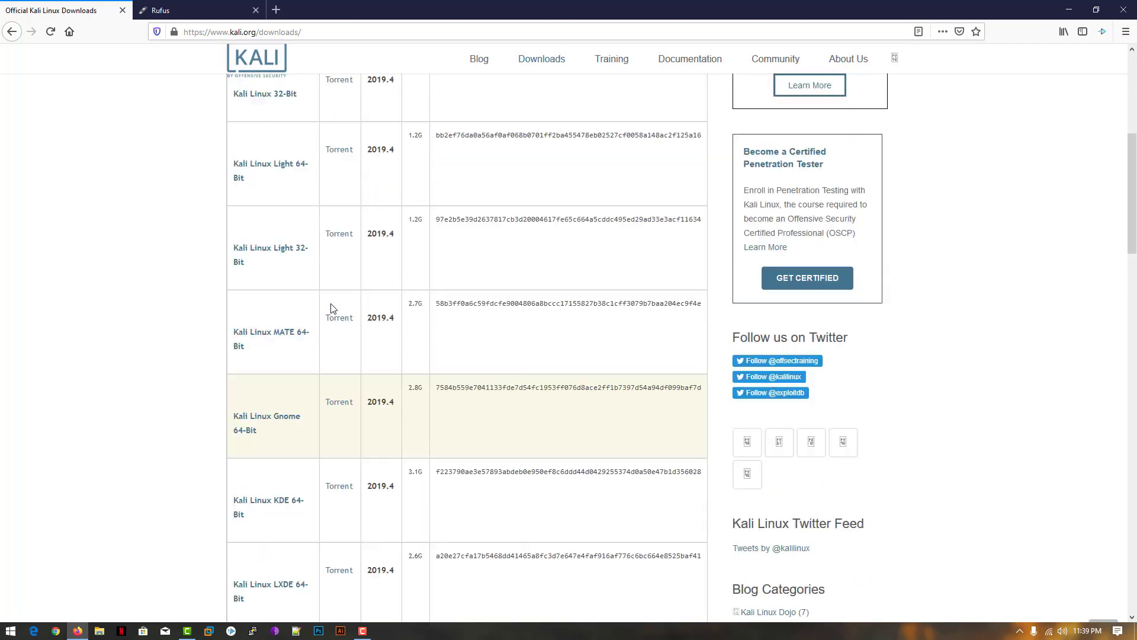
scroll(331, 308, "up", 5)
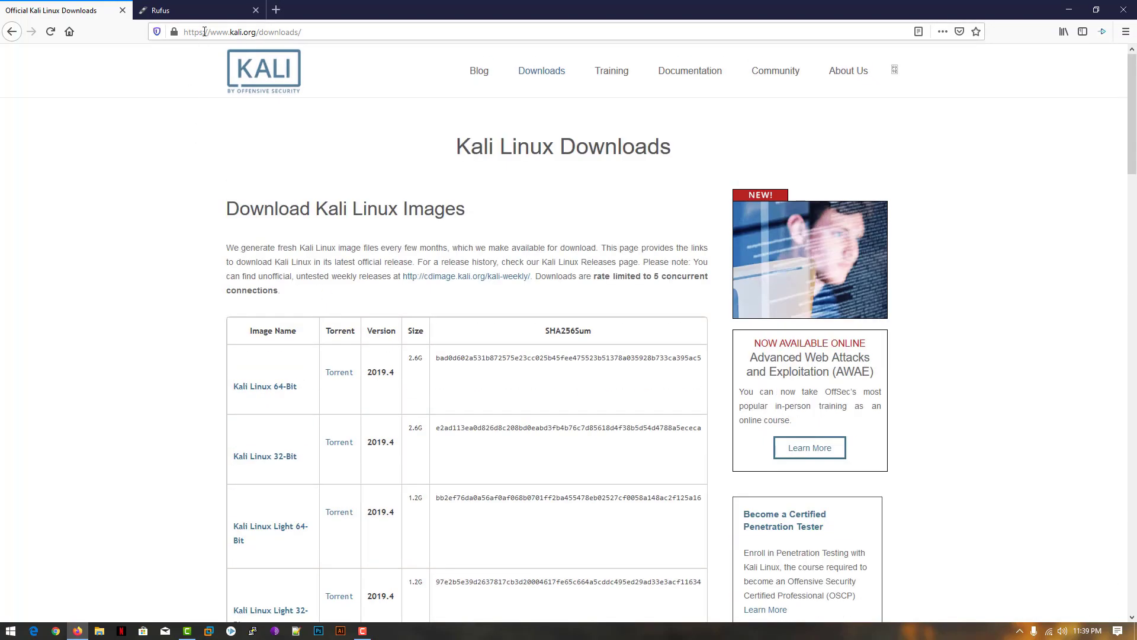
Download rufus-3.8.exe from rufus.ie and show it completed at 1.1 MB.
left_click(197, 10)
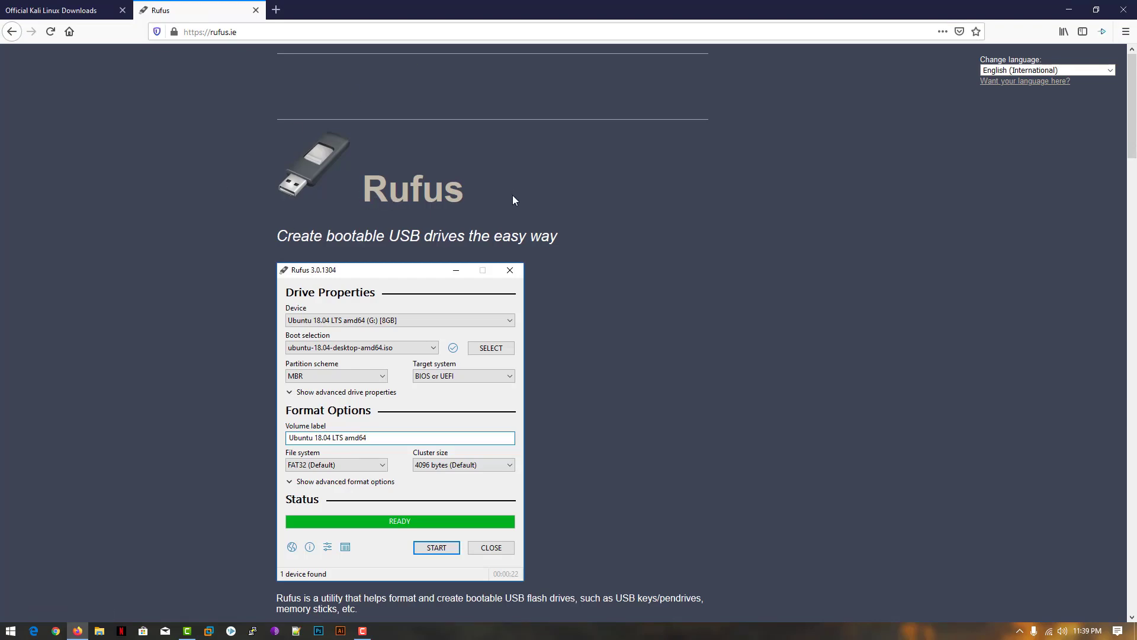
scroll(513, 194, "down", 5)
scroll(507, 257, "up", 2)
scroll(493, 281, "down", 3)
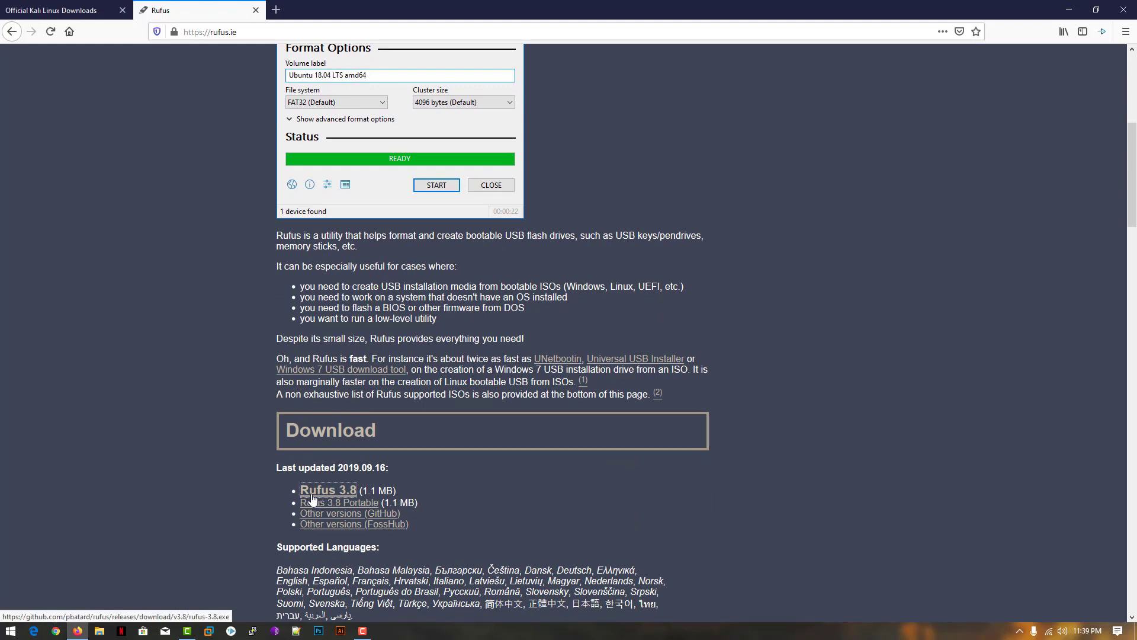
left_click(613, 308)
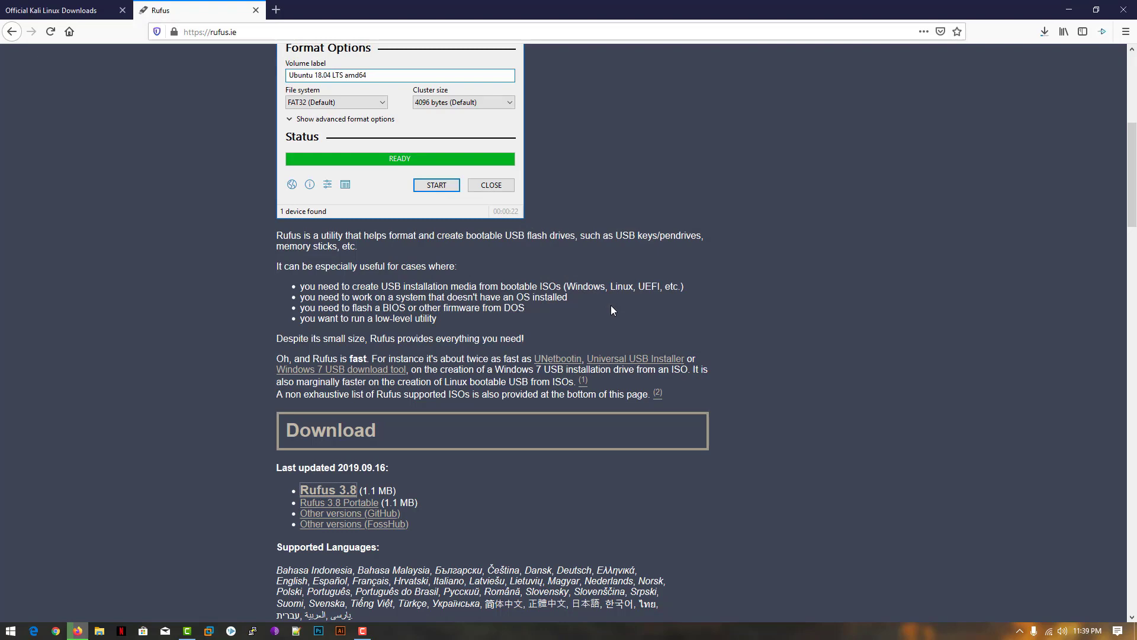
scroll(424, 96, "up", 3)
scroll(357, 179, "up", 3)
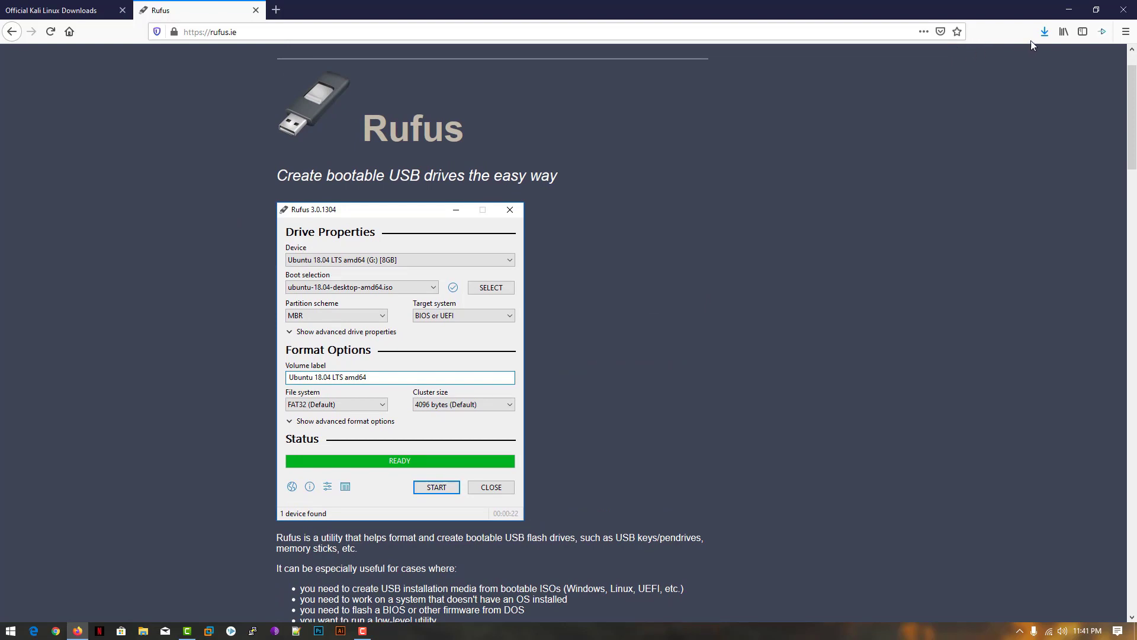
left_click(1044, 32)
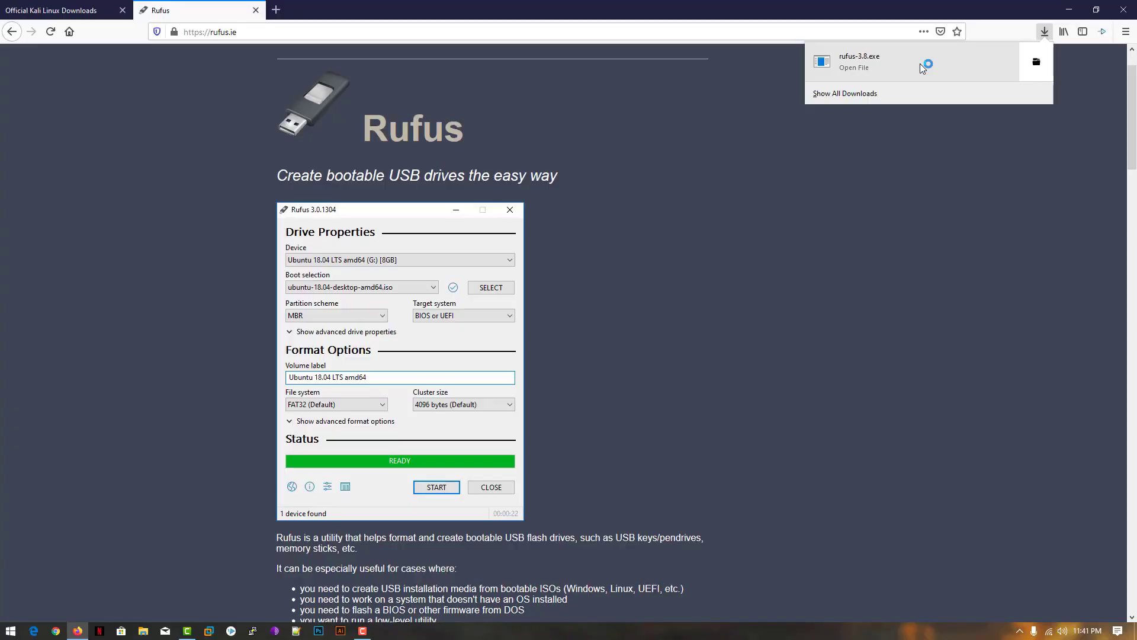
Locate the finished rufus-3.8.exe in its Downloads folder.
left_click(1046, 34)
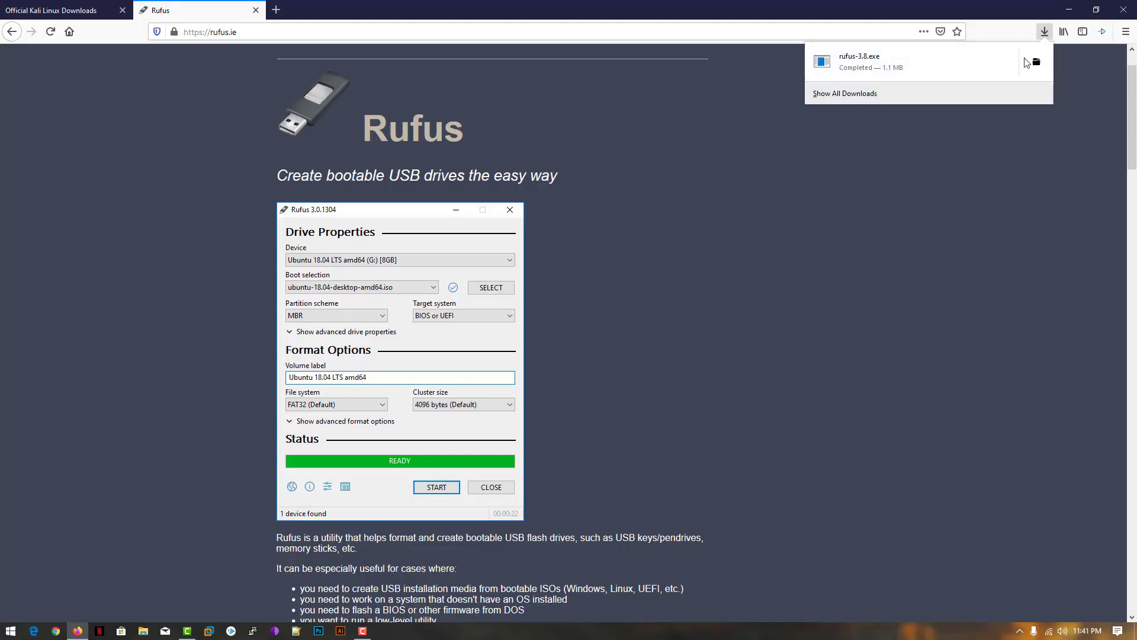
left_click(1036, 65)
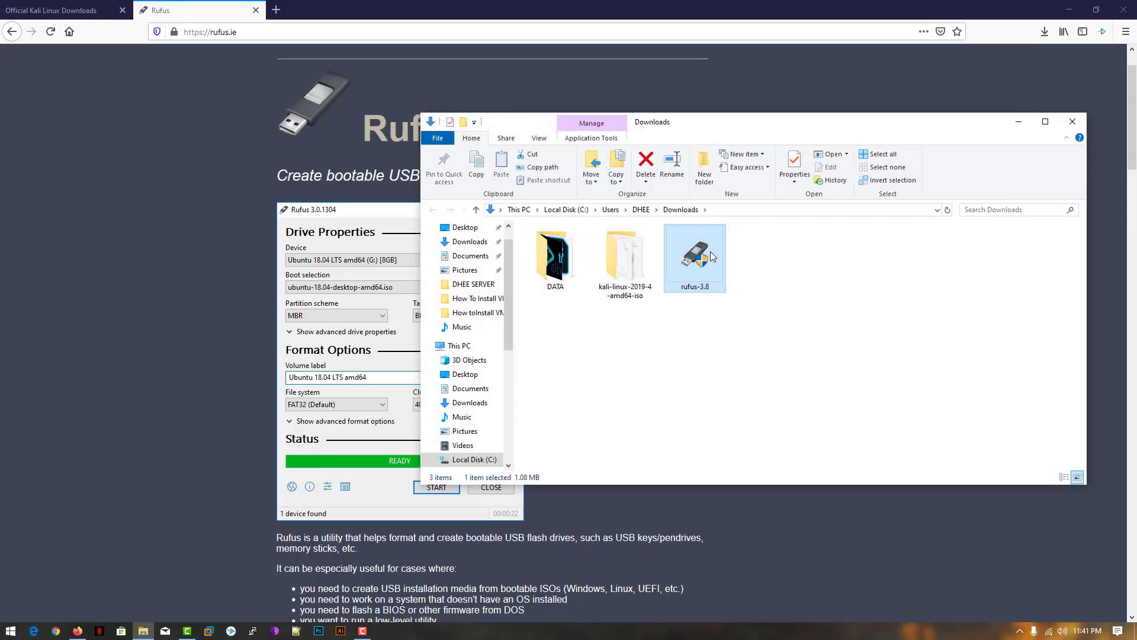
right_click(710, 252)
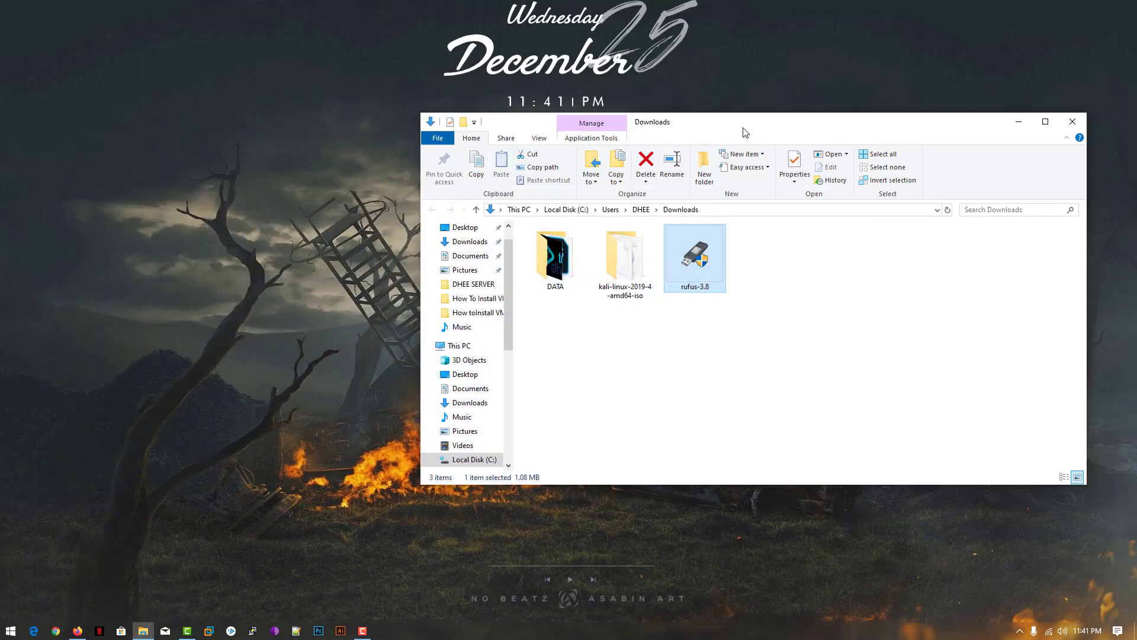
left_click_drag(745, 125, 561, 135)
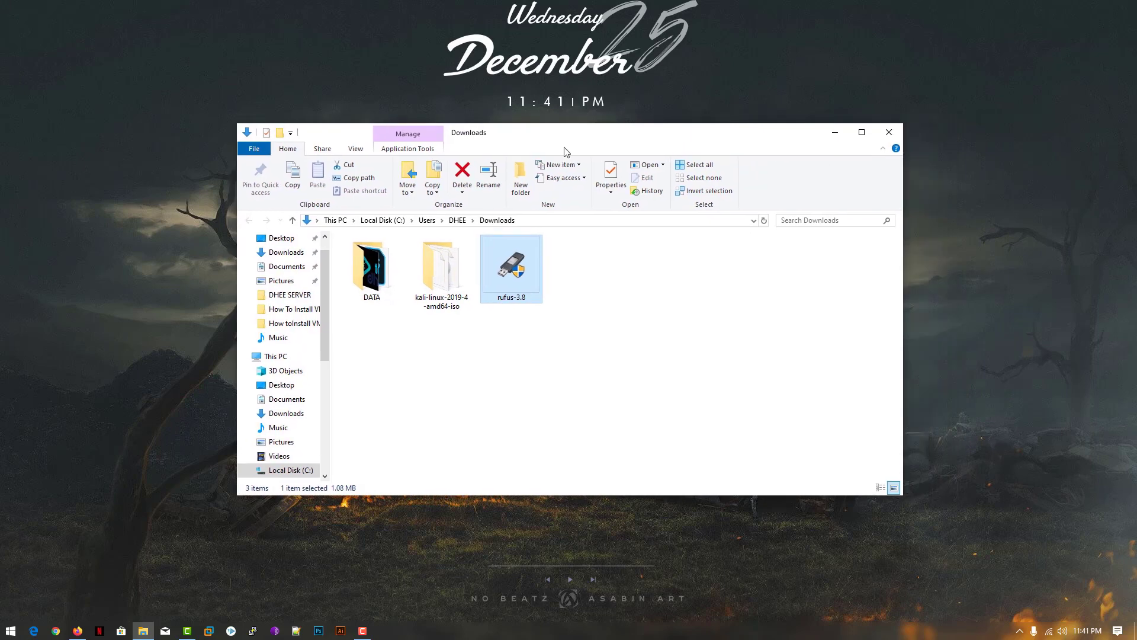
Launch rufus-3.8 with administrator rights and close the Downloads window.
right_click(517, 261)
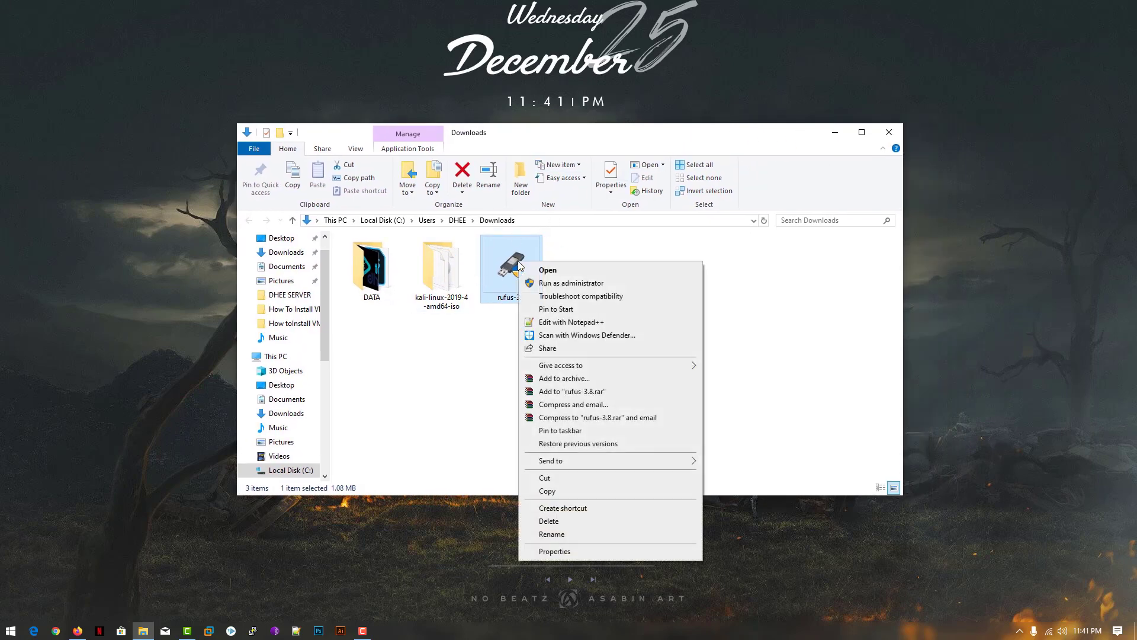
left_click(569, 283)
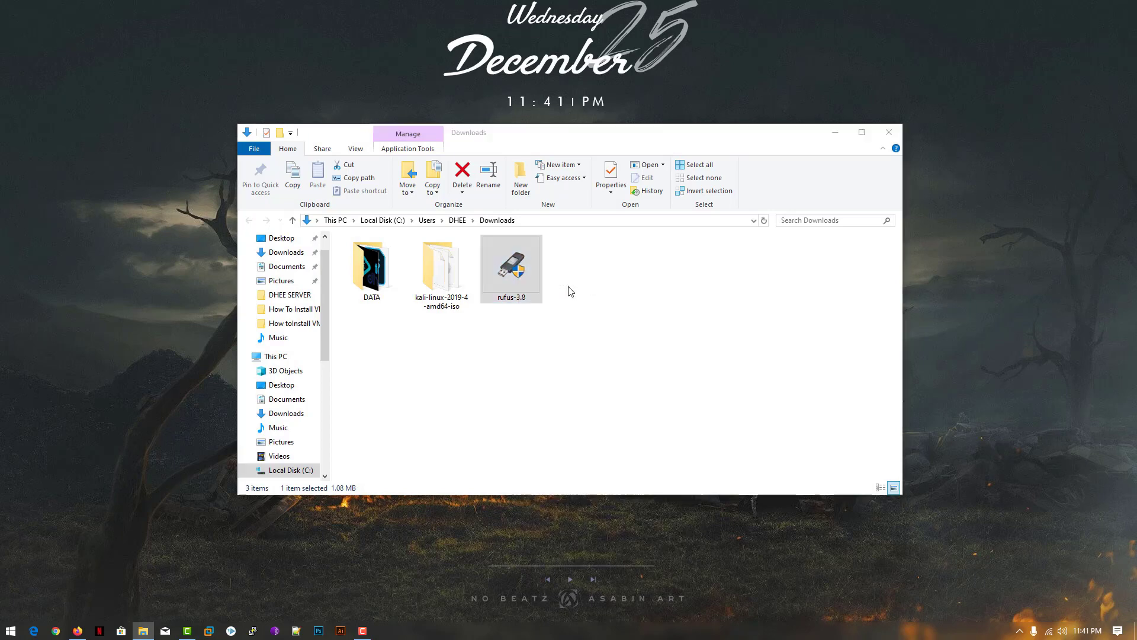
left_click(889, 132)
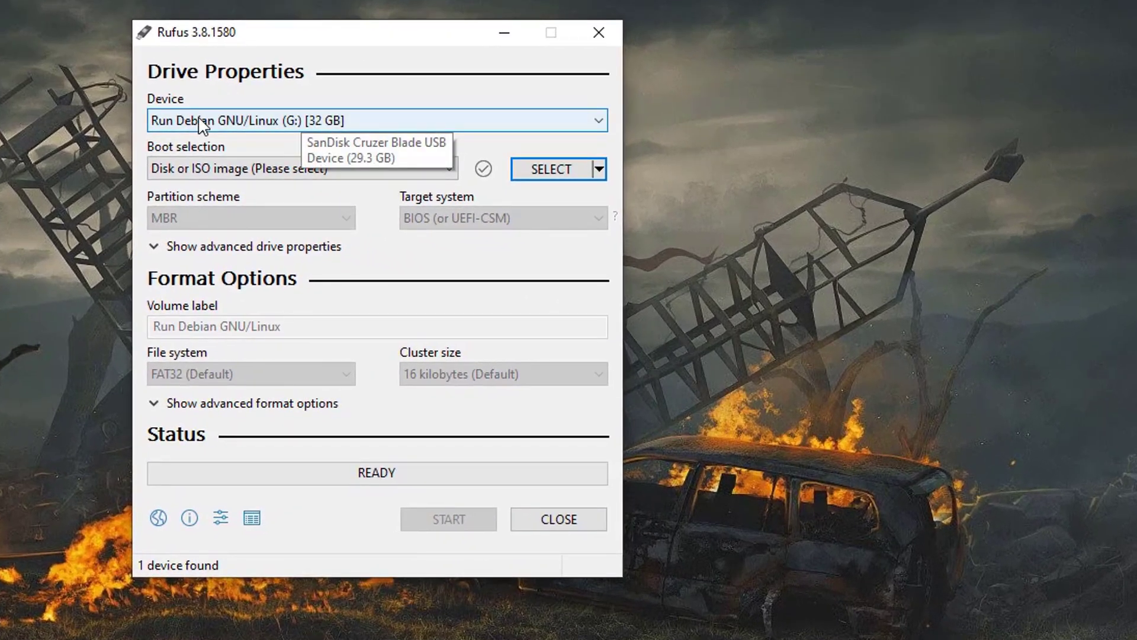
Keep the 32 GB USB drive as the target device.
left_click(203, 125)
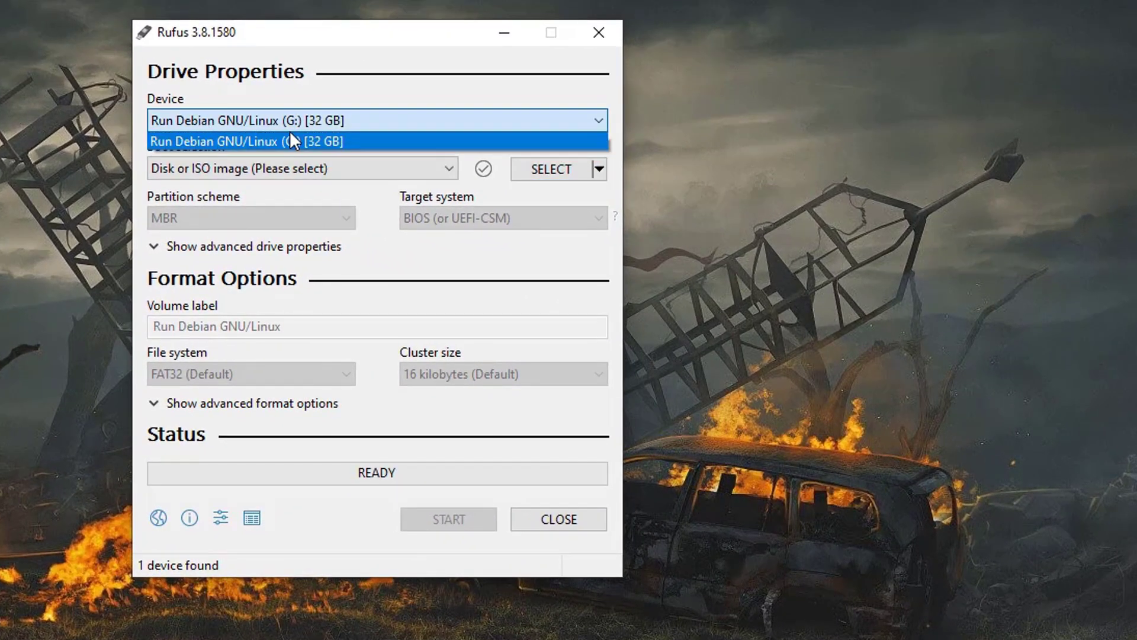
left_click(310, 141)
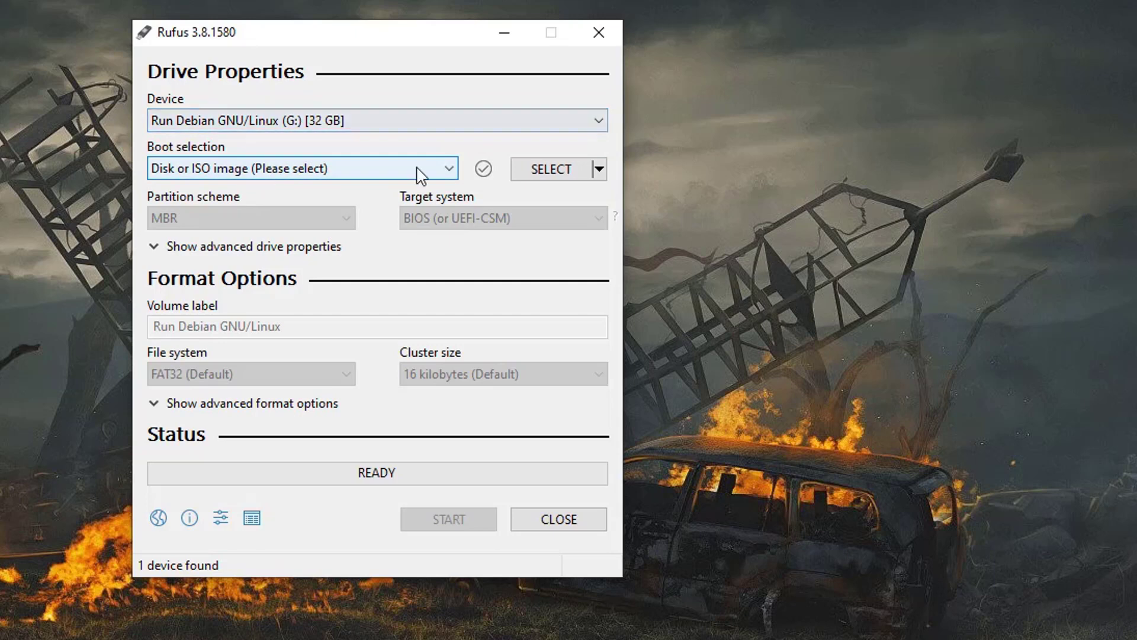
Load kali-linux-2019.4-amd64.iso from Downloads as the boot image, labelled Kali Live.
left_click(548, 174)
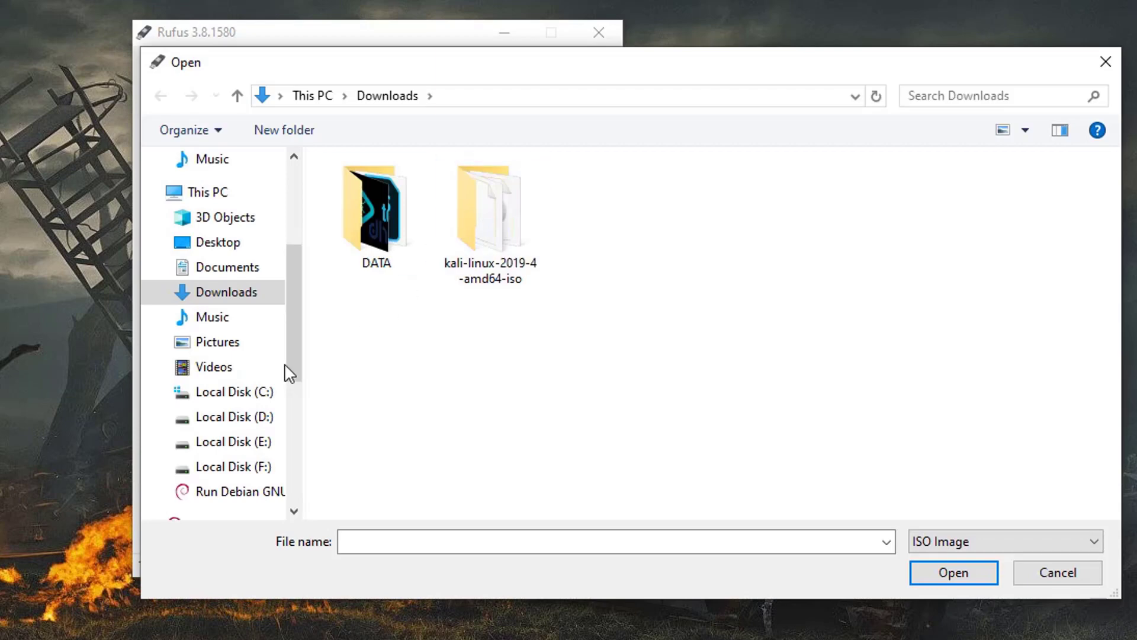
left_click(228, 294)
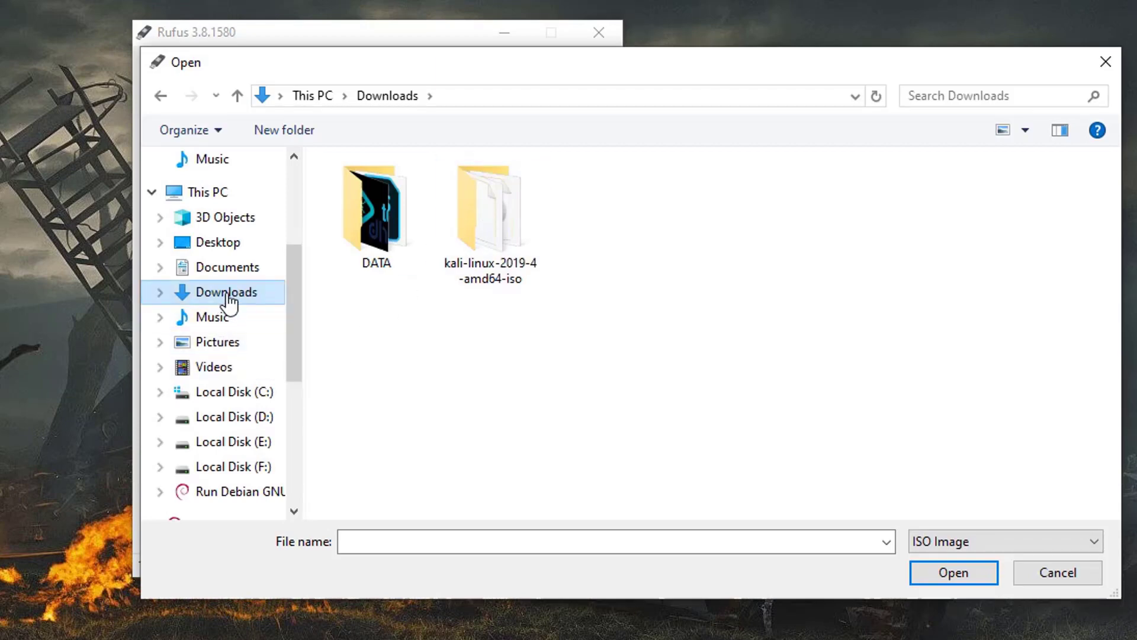
double_click(490, 218)
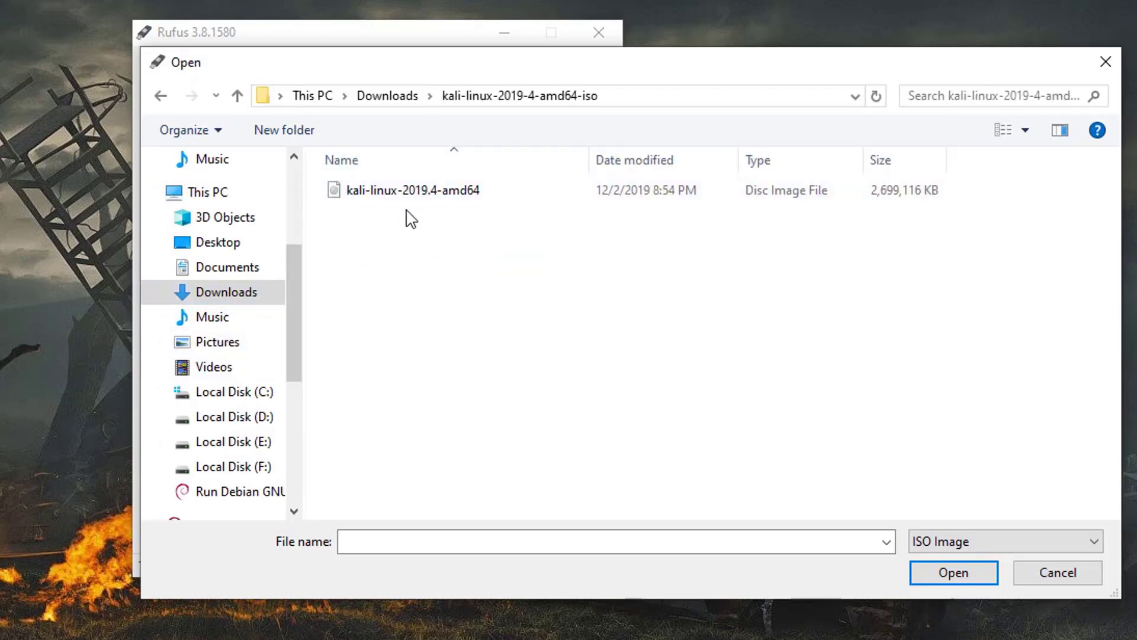
left_click(396, 193)
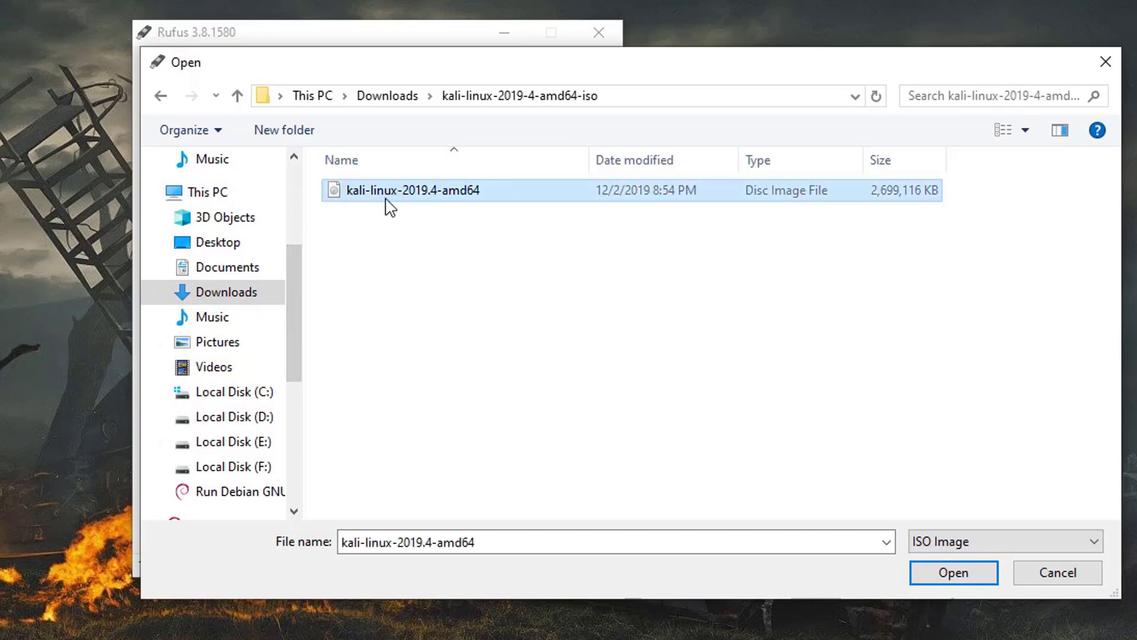
left_click(953, 574)
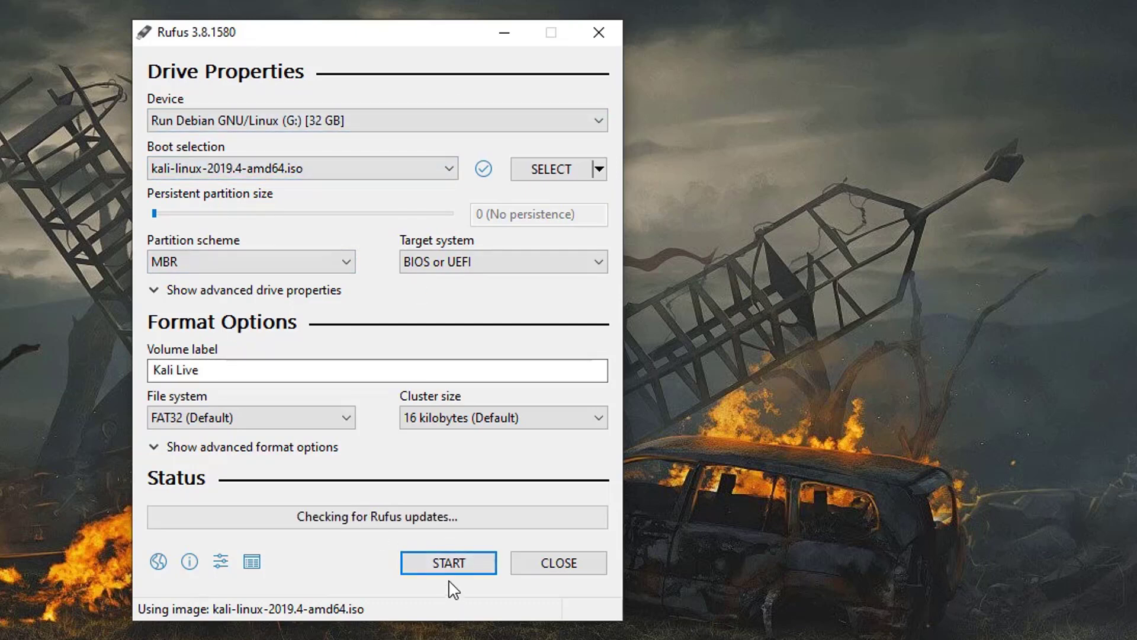
Start the write, allow the Syslinux download, and choose DD Image mode.
left_click(449, 562)
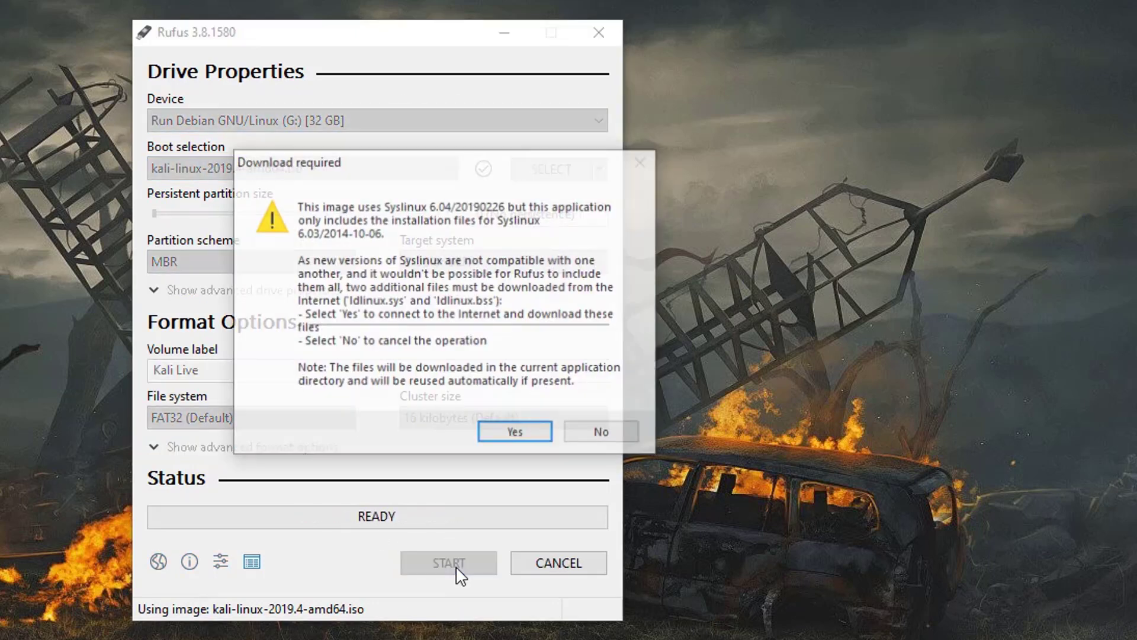
left_click(528, 439)
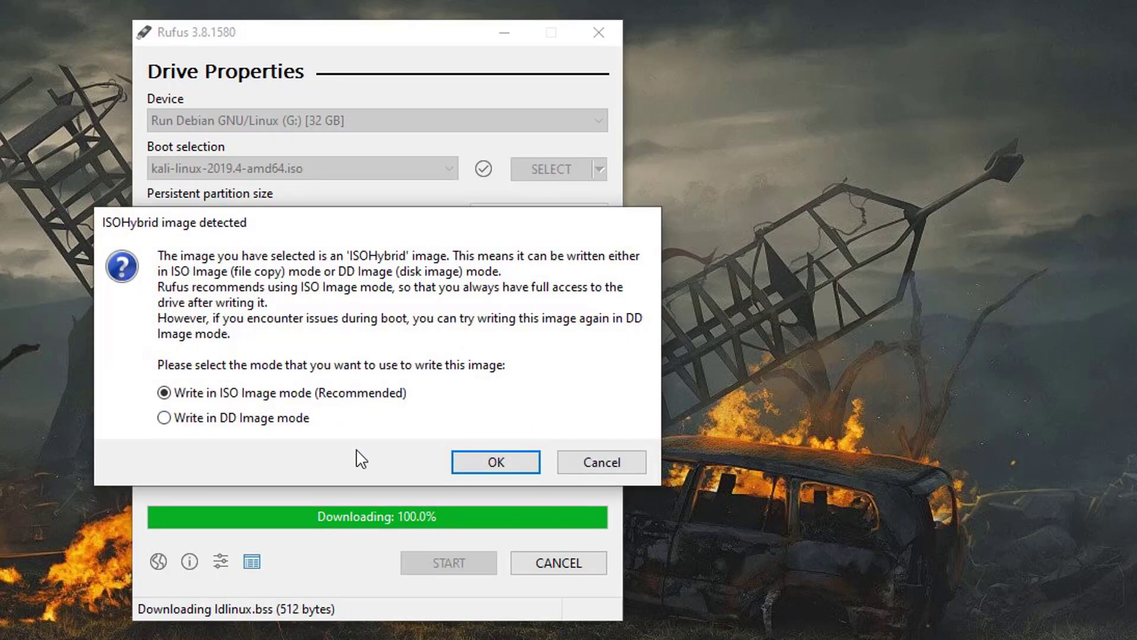
left_click(163, 418)
left_click(496, 462)
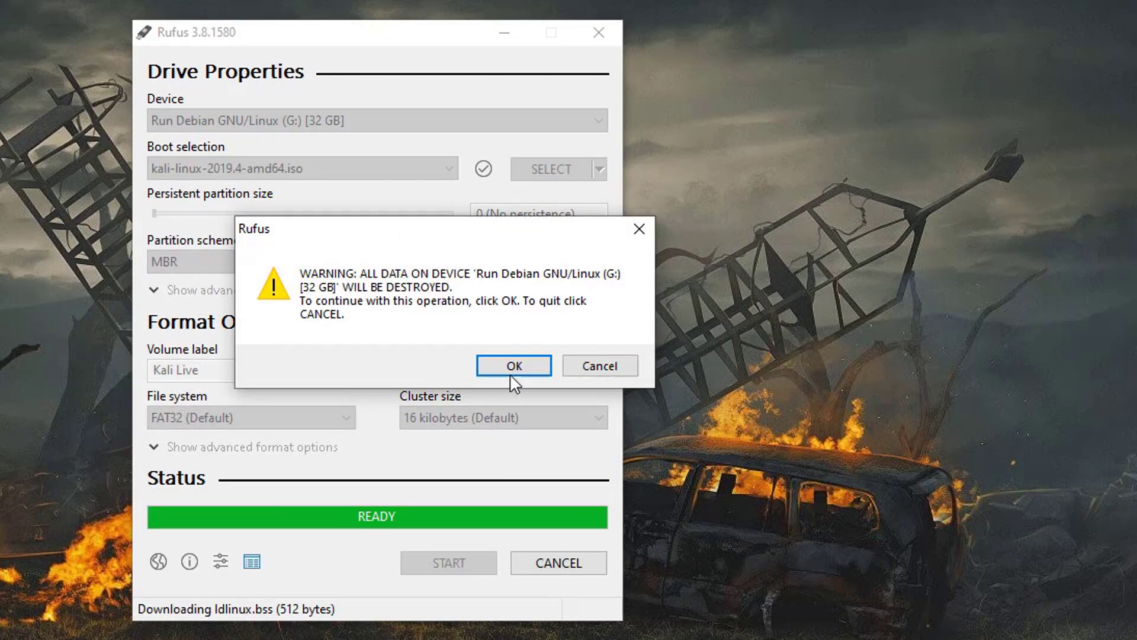
Accept erasing the drive, wait for READY, then close Rufus.
left_click(514, 367)
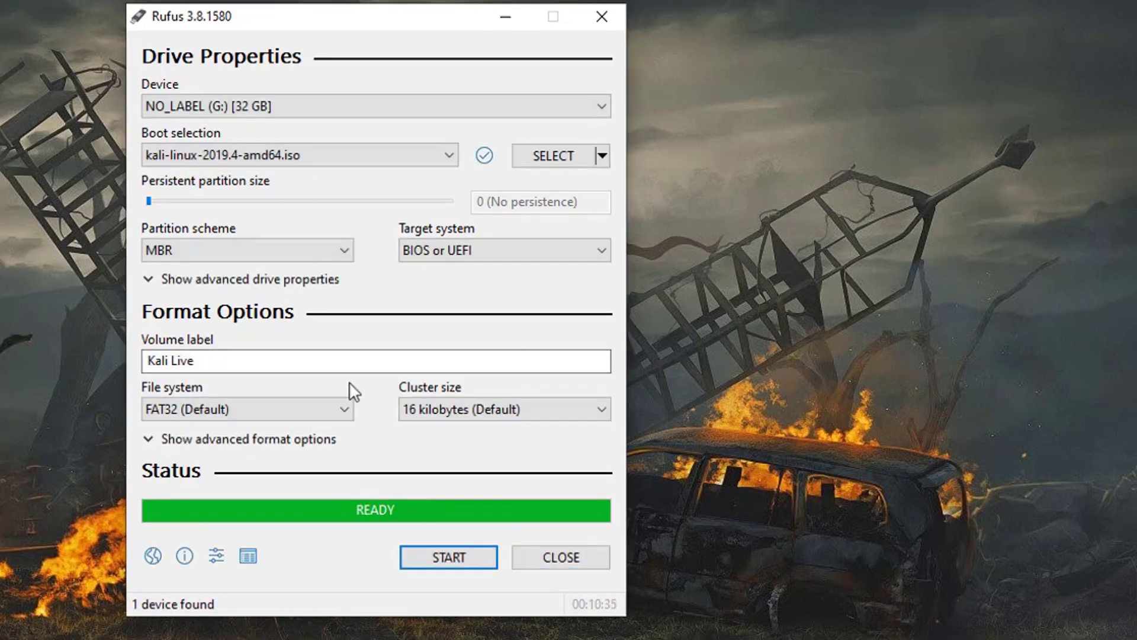
left_click(561, 557)
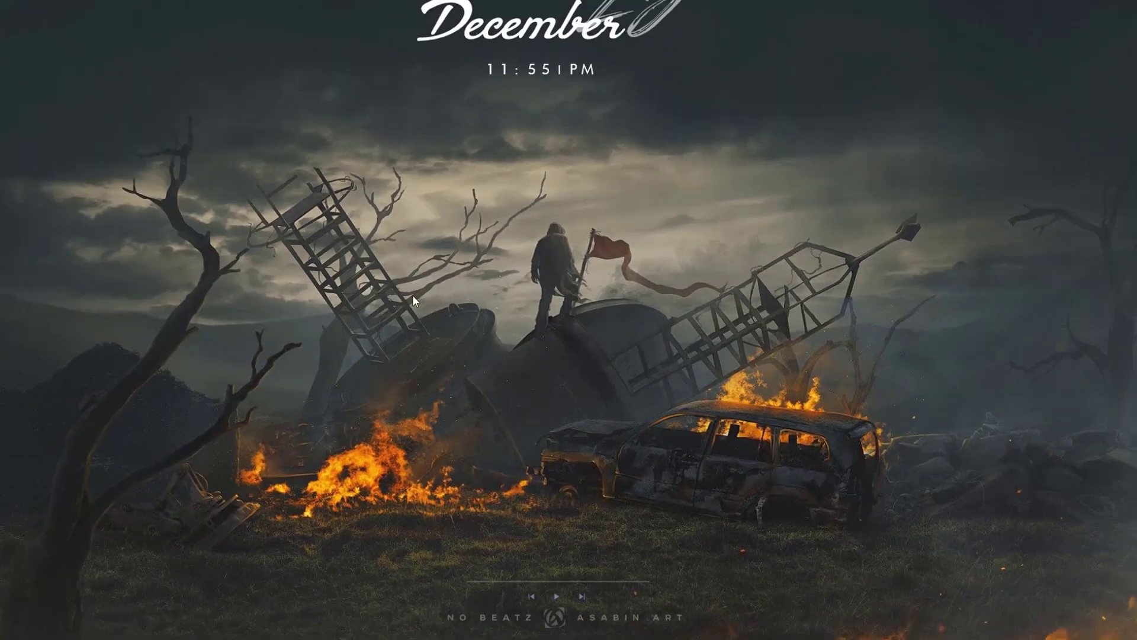